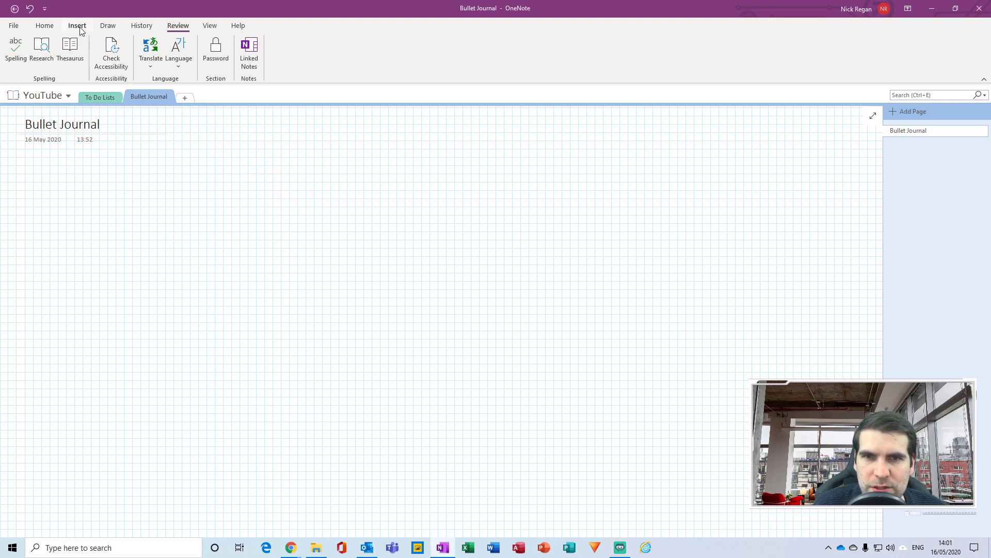
Remove all rule lines from the page by choosing None under Rule Lines.
{"action": "left_click", "coordinate": [209, 26]}
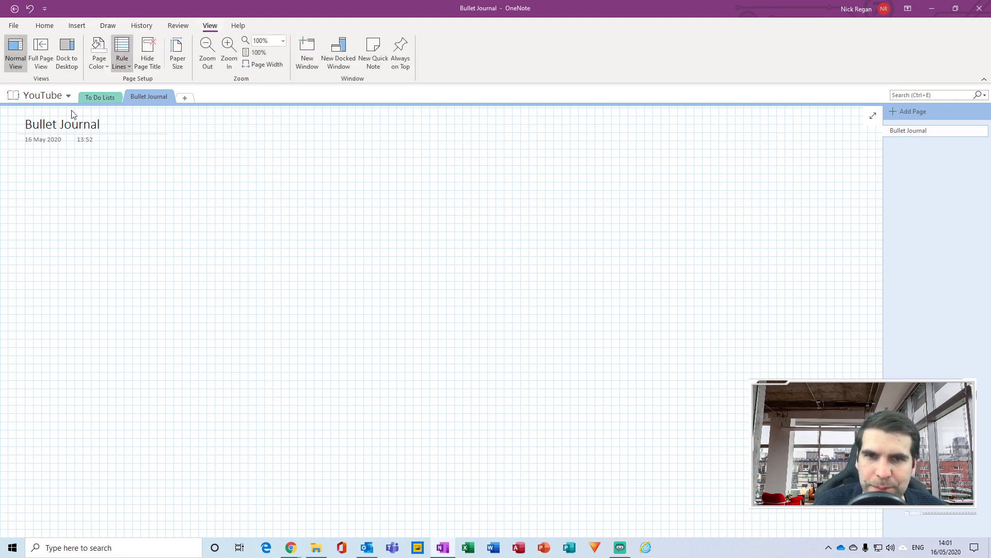
{"action": "left_click", "coordinate": [129, 66]}
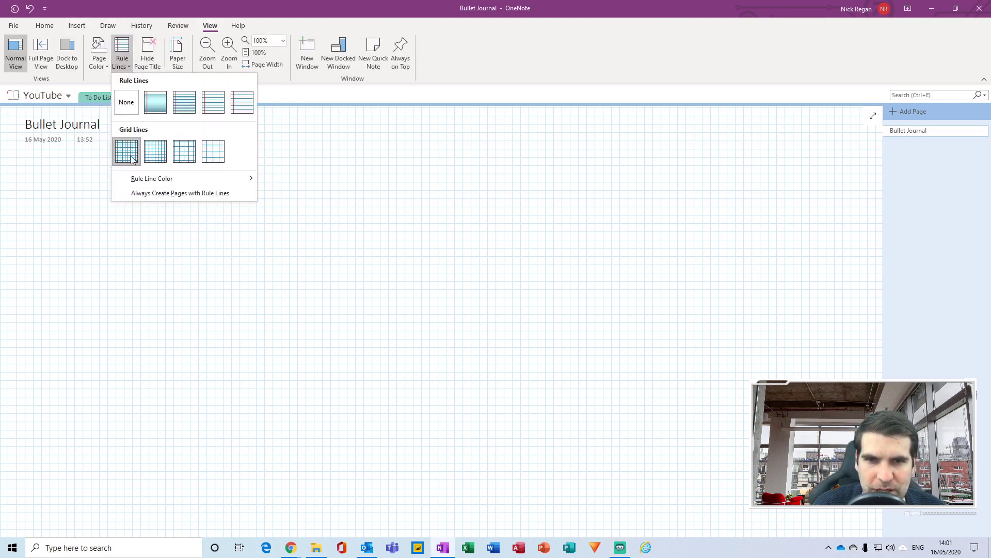
{"action": "left_click", "coordinate": [127, 101]}
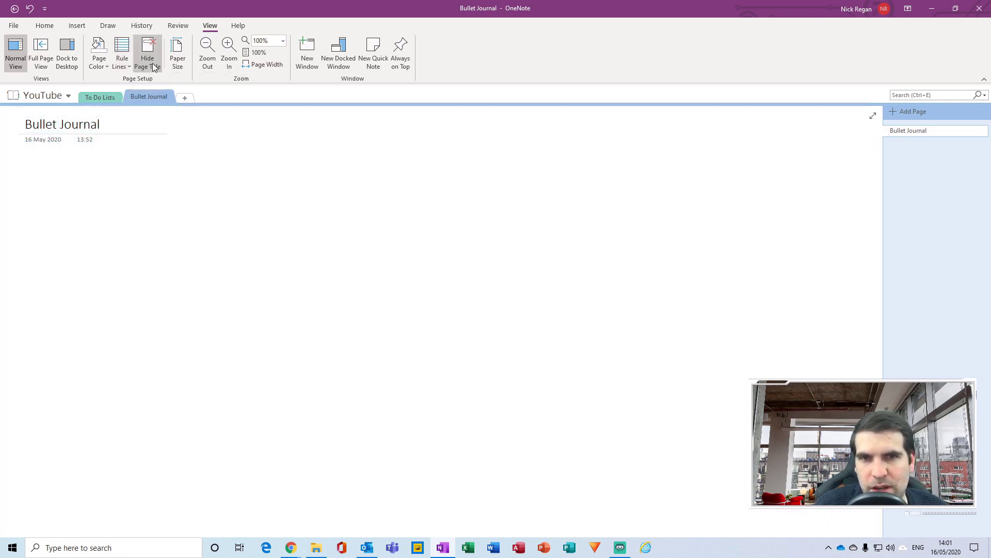
Restore grid lines covering the whole page.
{"action": "left_click", "coordinate": [129, 67]}
{"action": "left_click", "coordinate": [154, 150]}
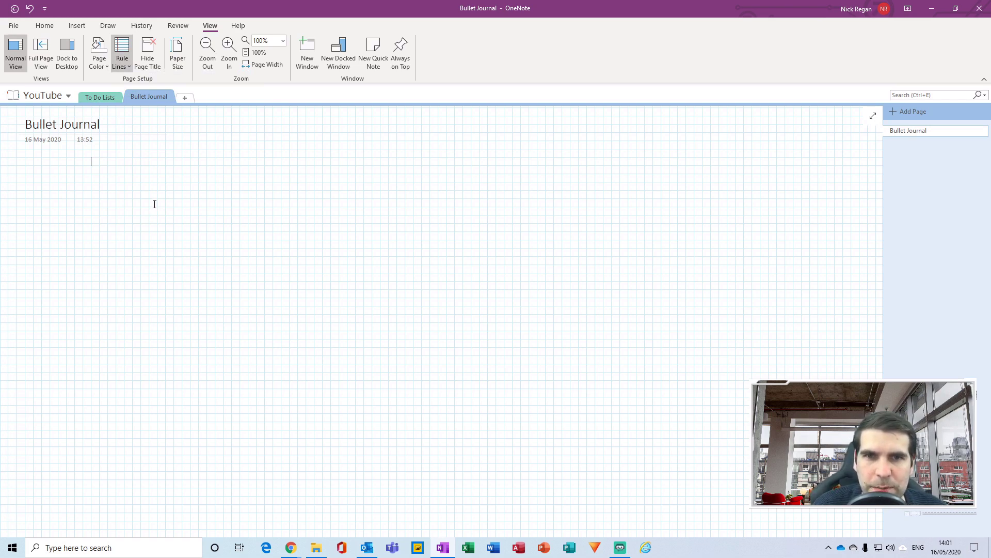
{"action": "left_click", "coordinate": [28, 169]}
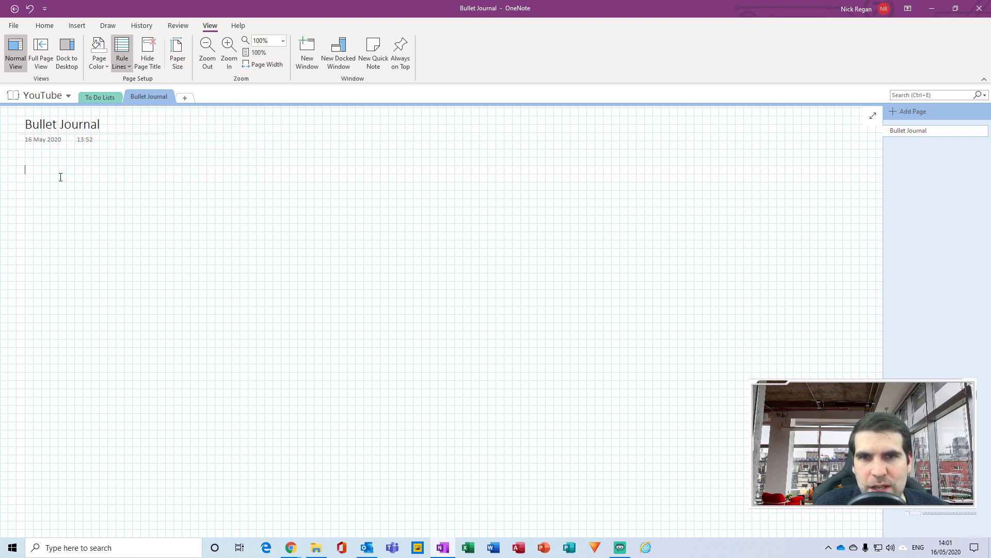
{"action": "left_click", "coordinate": [77, 26]}
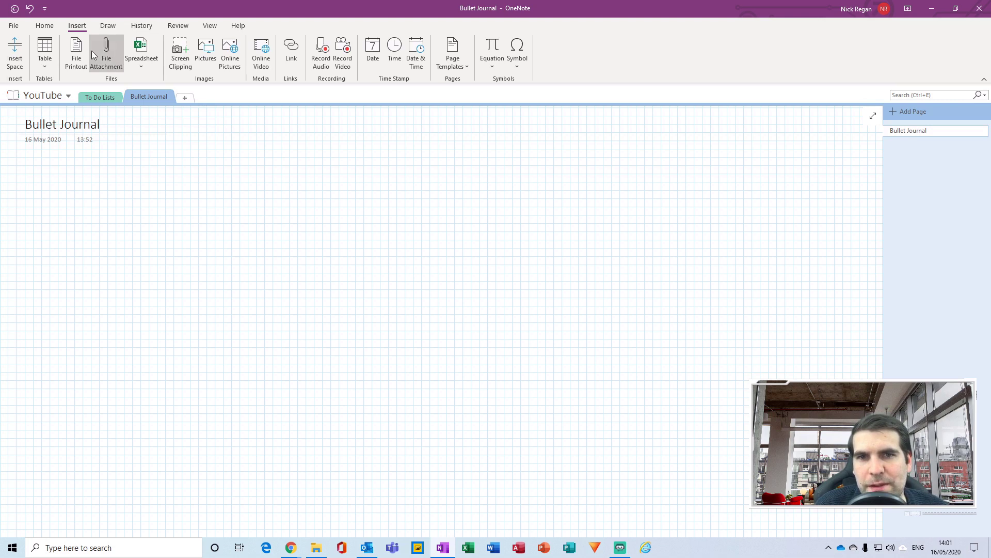
Insert the Bullet Journal.png weekly calendar picture below the date stamp.
{"action": "left_click", "coordinate": [45, 25]}
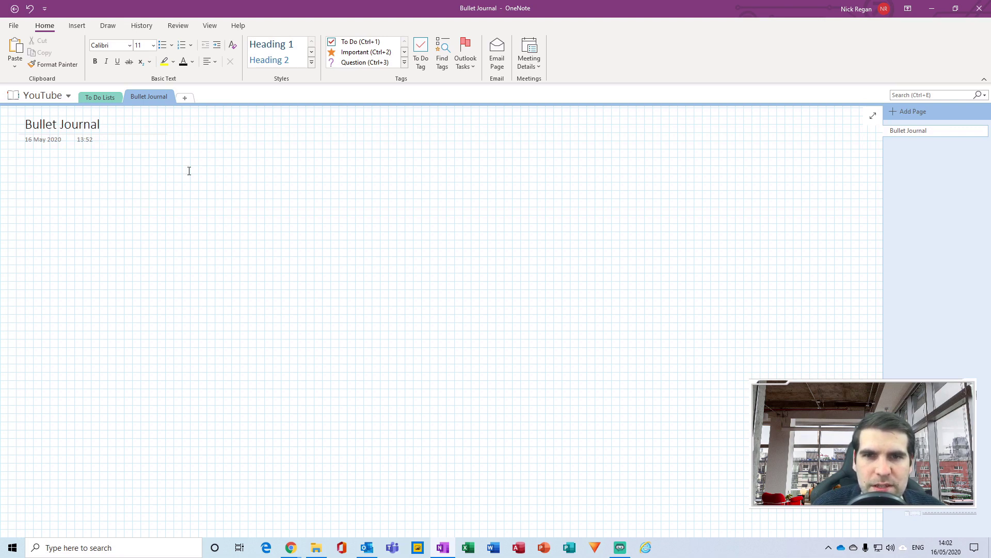
{"action": "left_click", "coordinate": [78, 29]}
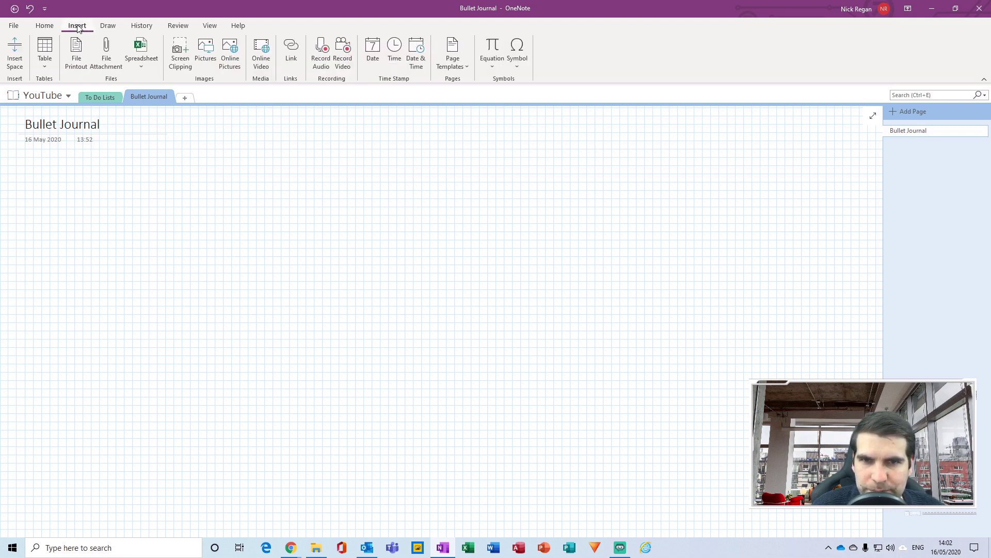
{"action": "left_click", "coordinate": [206, 57]}
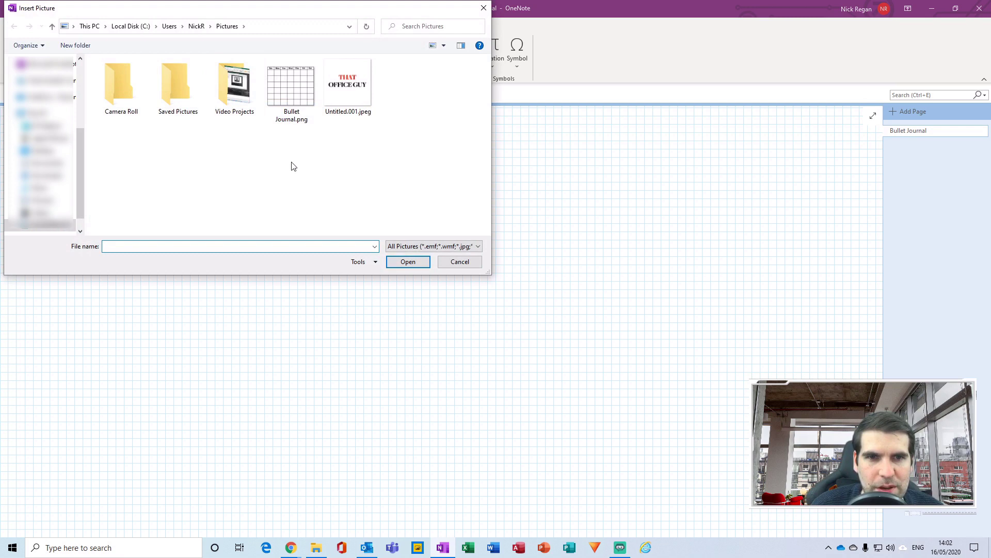
{"action": "left_click", "coordinate": [284, 92]}
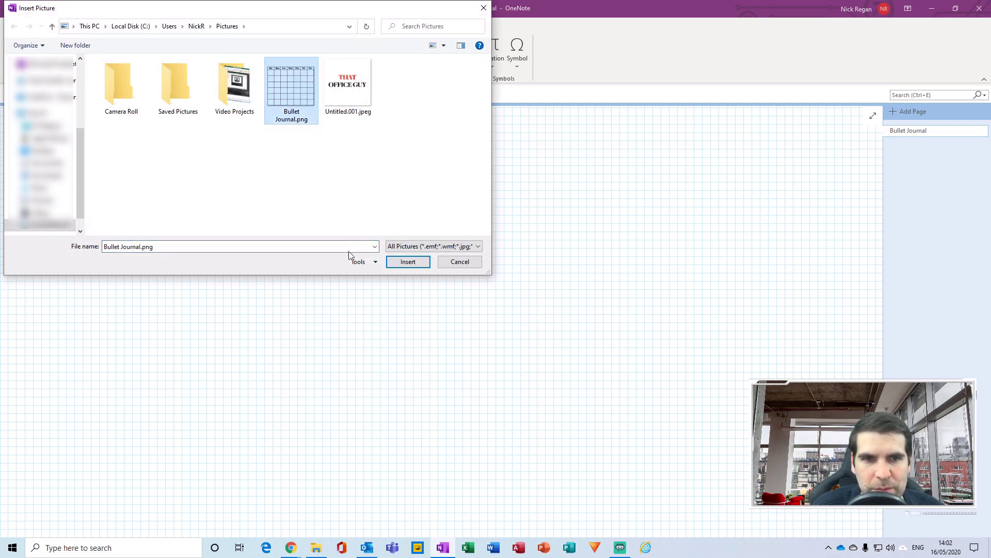
{"action": "left_click", "coordinate": [407, 262]}
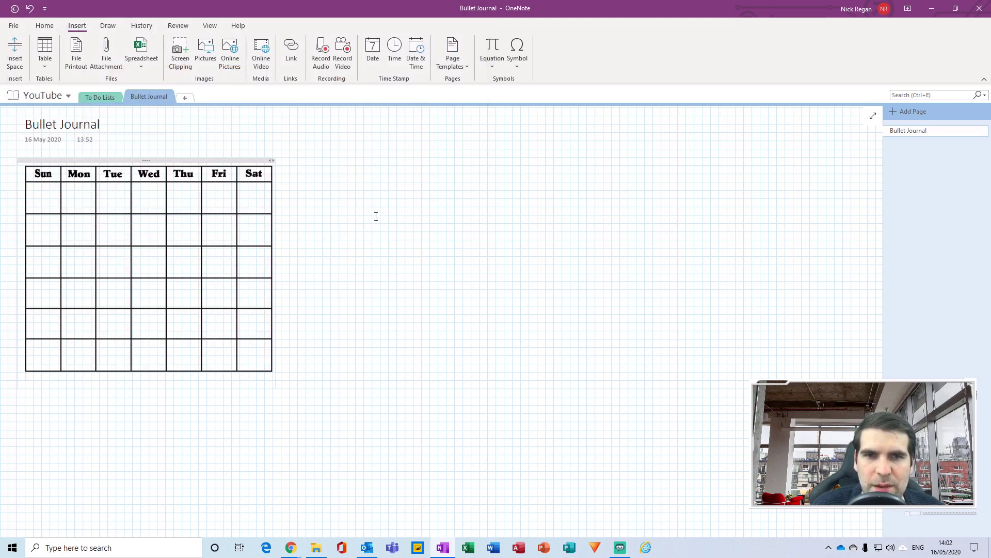
Drag the calendar picture's bottom-right corner so it spans nearly the full page width.
{"action": "left_click", "coordinate": [216, 161]}
{"action": "left_click", "coordinate": [240, 302]}
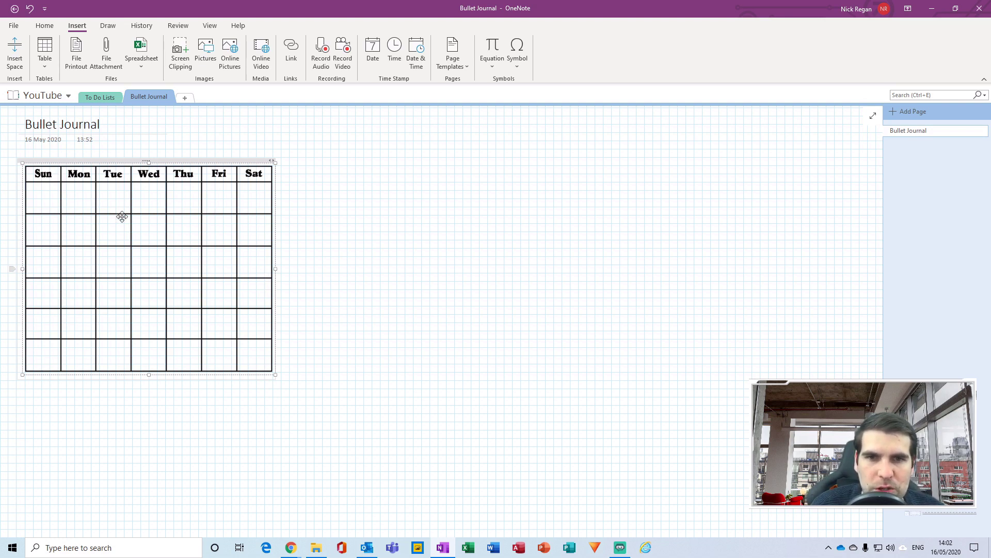
{"action": "left_click", "coordinate": [304, 201]}
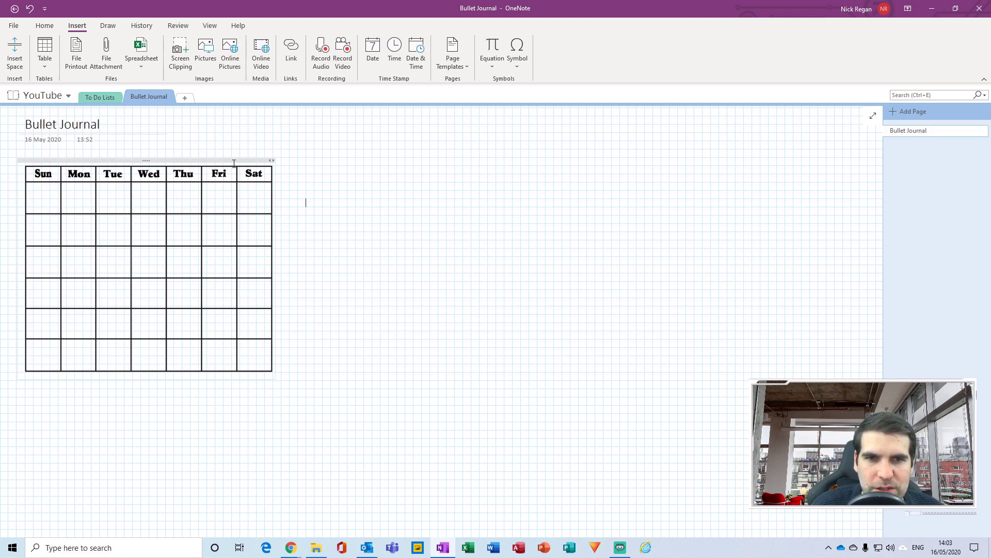
{"action": "left_click", "coordinate": [218, 278]}
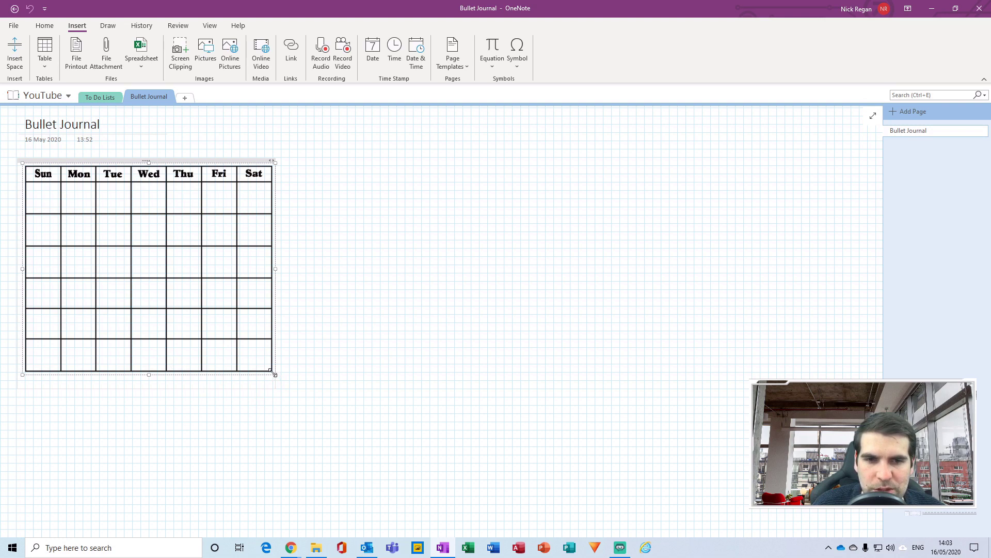
{"action": "left_click_drag", "start_coordinate": [273, 372], "coordinate": [856, 516]}
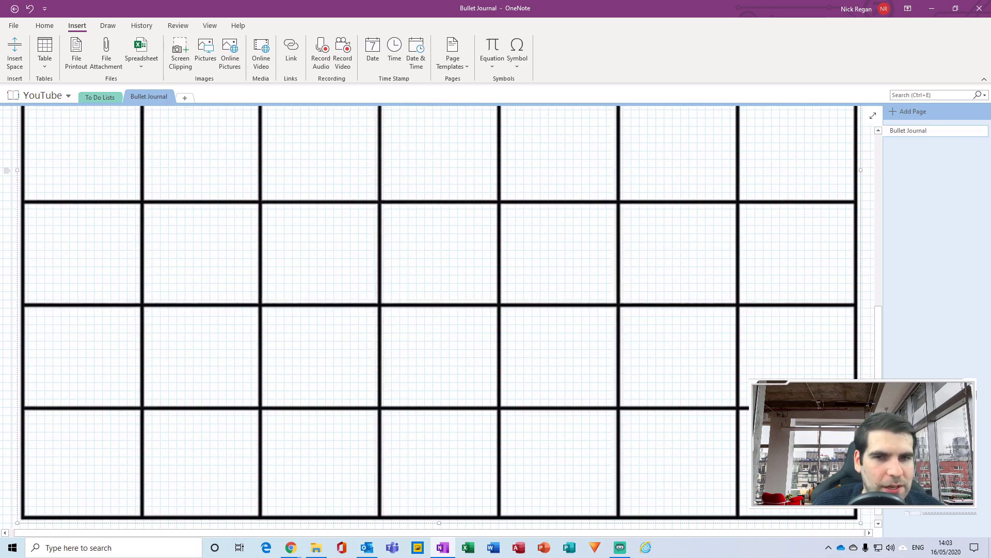
{"action": "scroll", "coordinate": [593, 291], "scroll_direction": "up", "scroll_amount": 5}
{"action": "scroll", "coordinate": [592, 290], "scroll_direction": "up", "scroll_amount": 1}
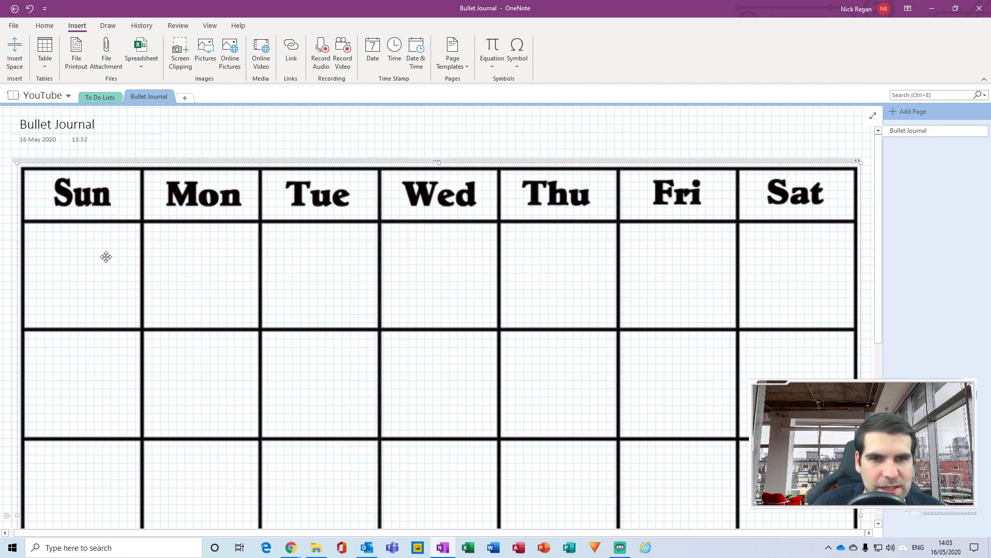
{"action": "scroll", "coordinate": [142, 292], "scroll_direction": "down", "scroll_amount": 5}
{"action": "scroll", "coordinate": [138, 295], "scroll_direction": "up", "scroll_amount": 3}
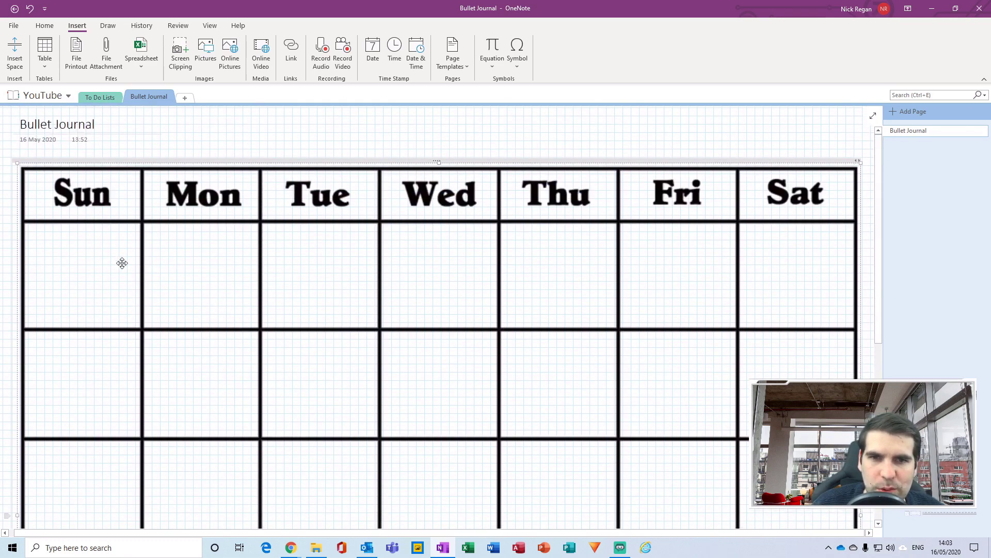
Set the calendar picture as the page background and move the empty note container aside.
{"action": "right_click", "coordinate": [72, 222]}
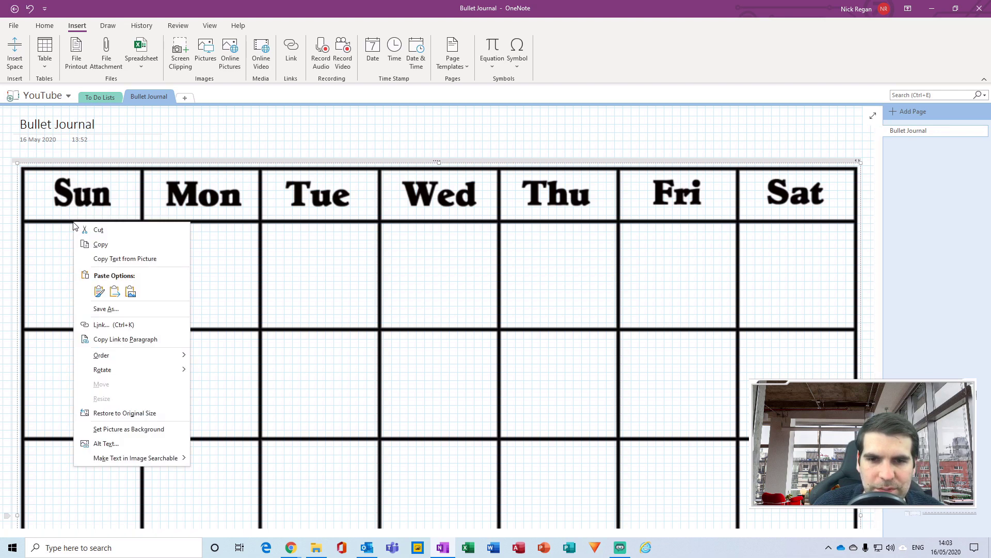
{"action": "left_click", "coordinate": [109, 429]}
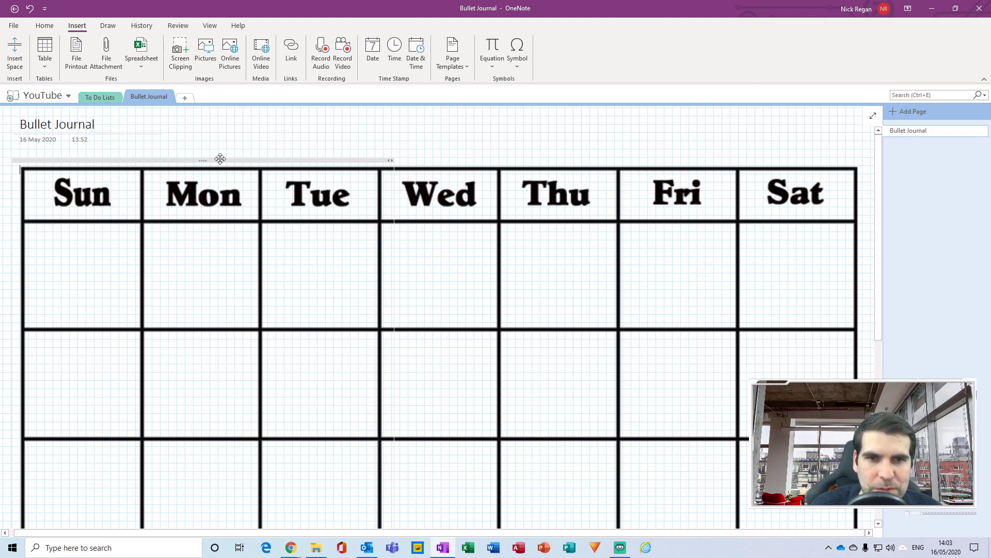
{"action": "left_click_drag", "start_coordinate": [220, 159], "coordinate": [418, 136]}
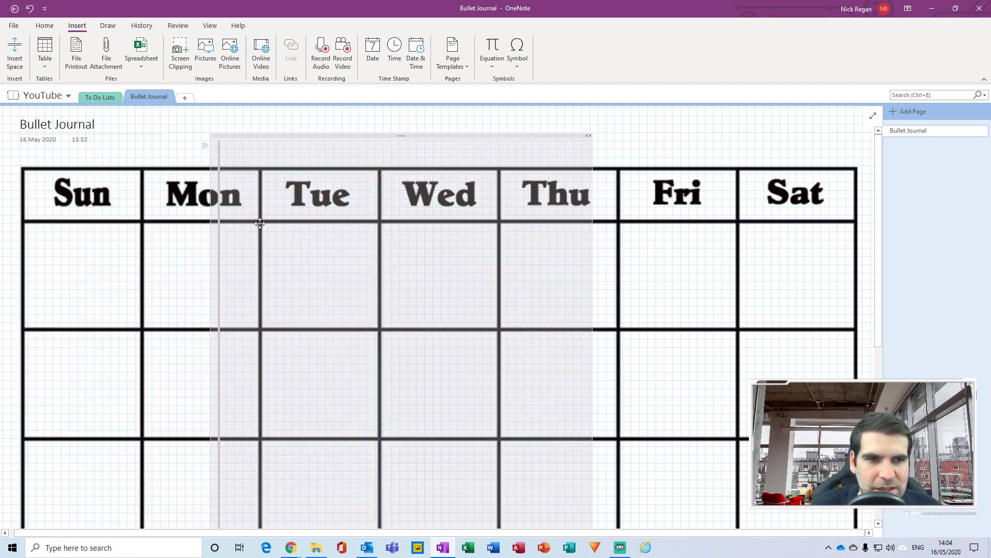
{"action": "left_click", "coordinate": [400, 245]}
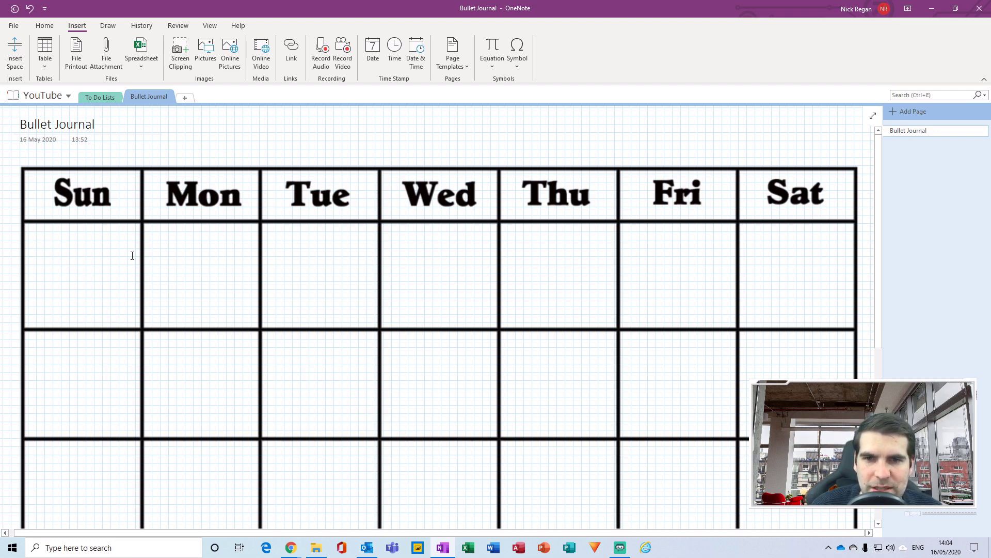
Type "This is a test" in the first Sun cell and "Here is another test" in Wed.
{"action": "left_click", "coordinate": [36, 244]}
{"action": "type", "text": "This "}
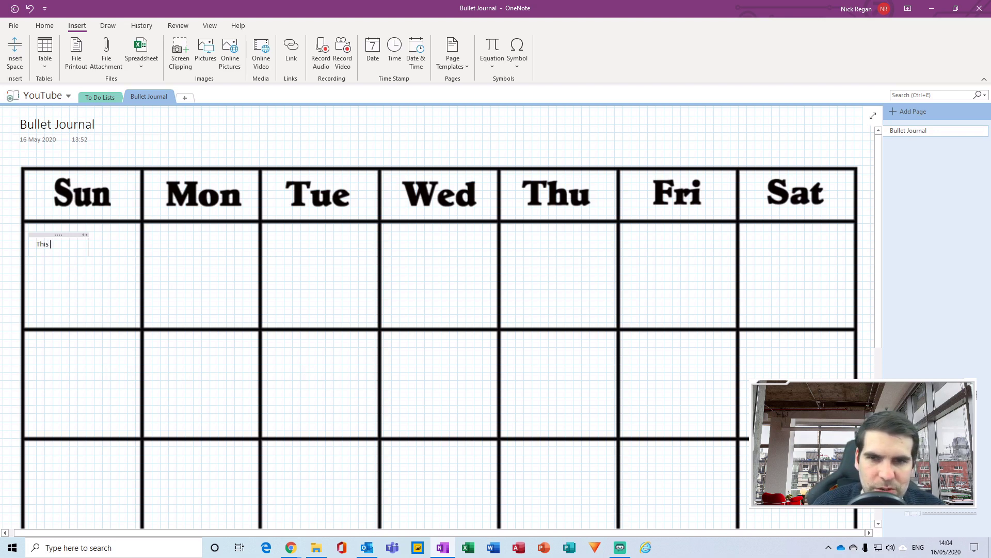
{"action": "type", "text": "is a test"}
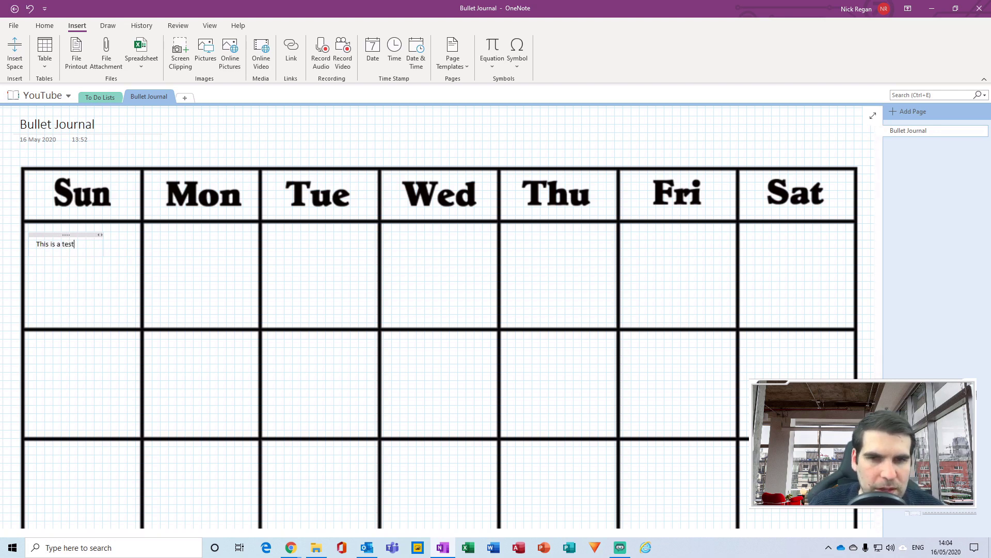
{"action": "left_click", "coordinate": [408, 238]}
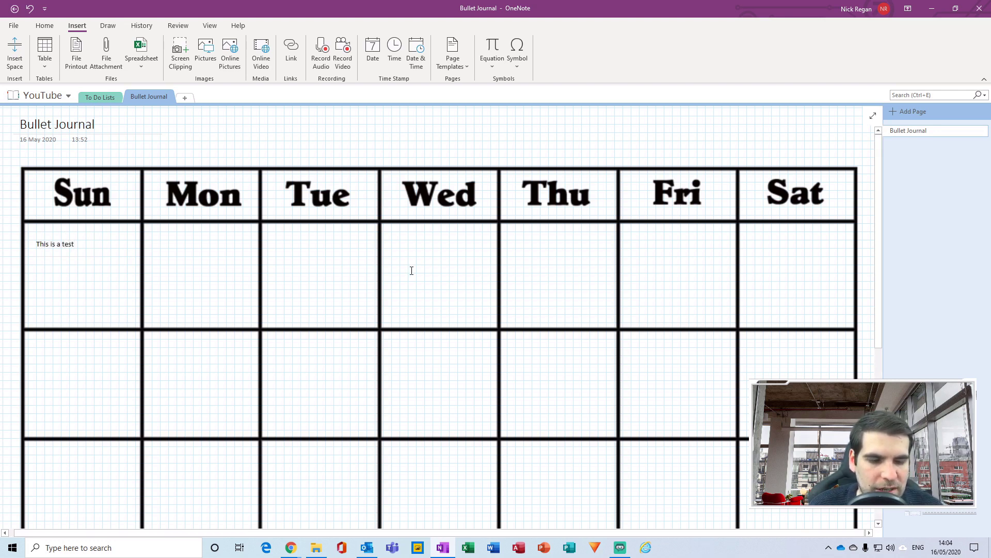
{"action": "type", "text": "Here is "}
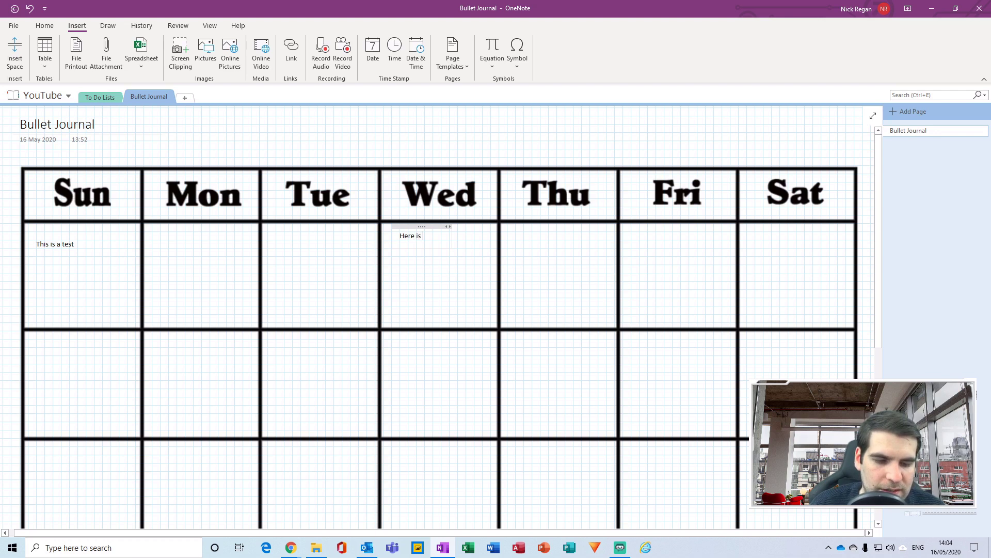
{"action": "type", "text": "another te"}
{"action": "type", "text": "st"}
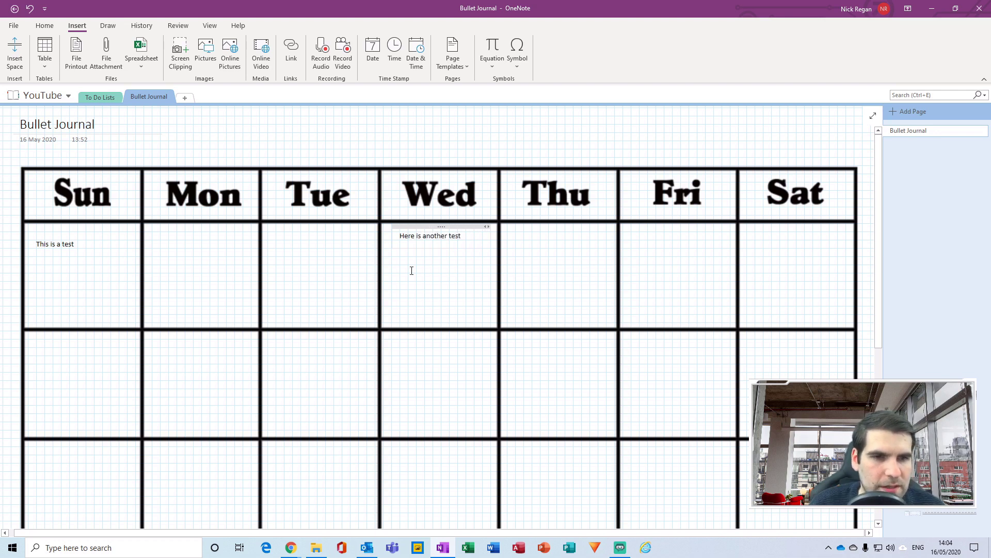
Select the "This is a test" note text and show the Home formatting options.
{"action": "left_click", "coordinate": [81, 247]}
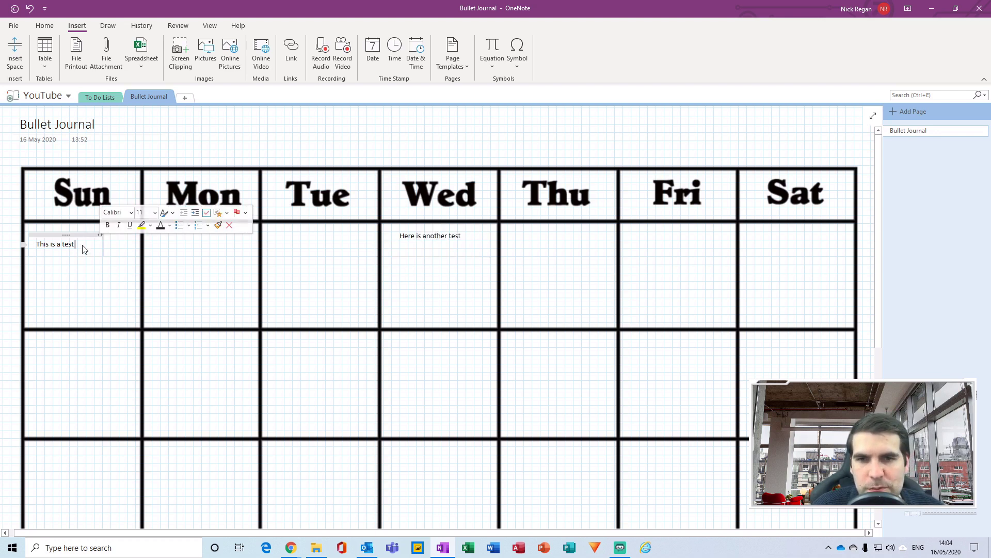
{"action": "left_click_drag", "start_coordinate": [79, 243], "coordinate": [29, 242]}
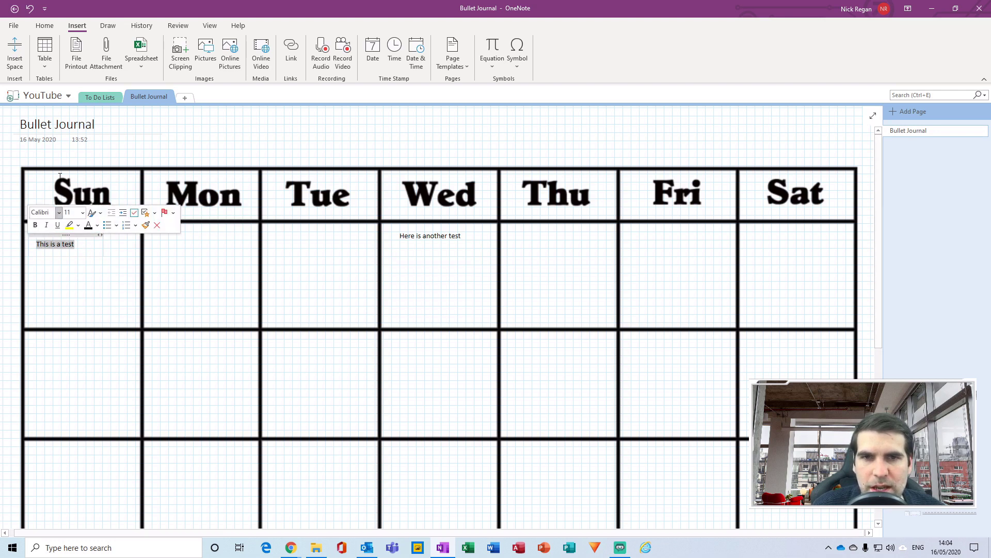
{"action": "left_click", "coordinate": [44, 25]}
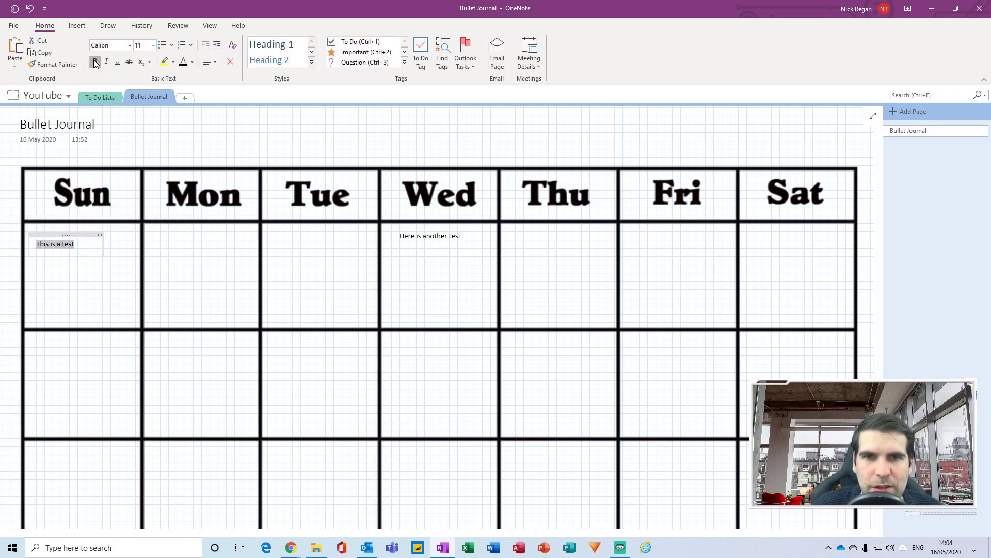